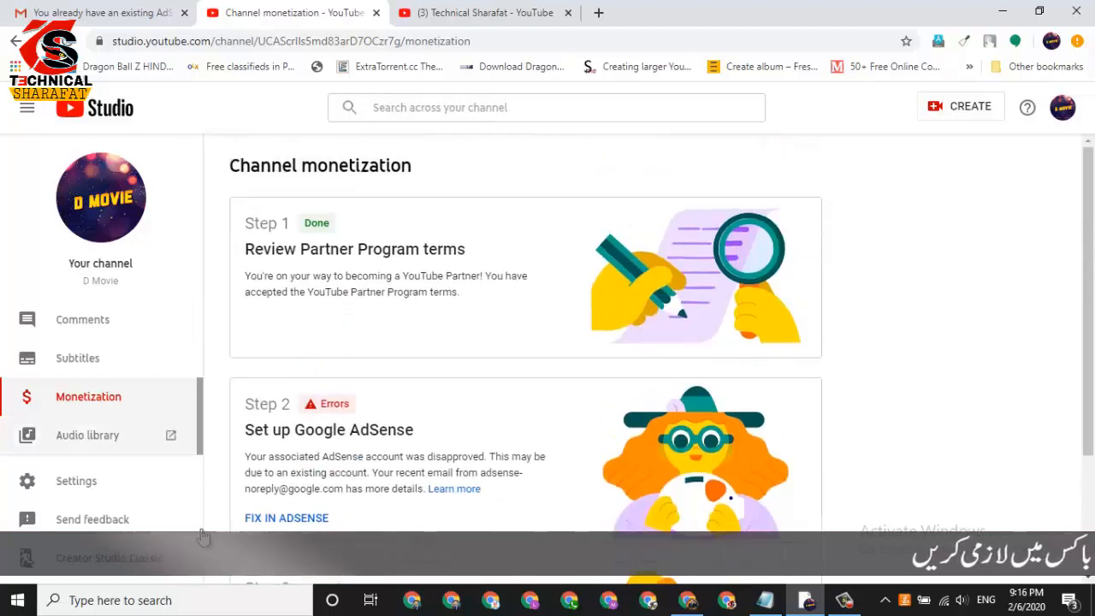
Switch to Creator Studio Classic, submitting "The beta is too slow" as the feedback reason
left_click(99, 560)
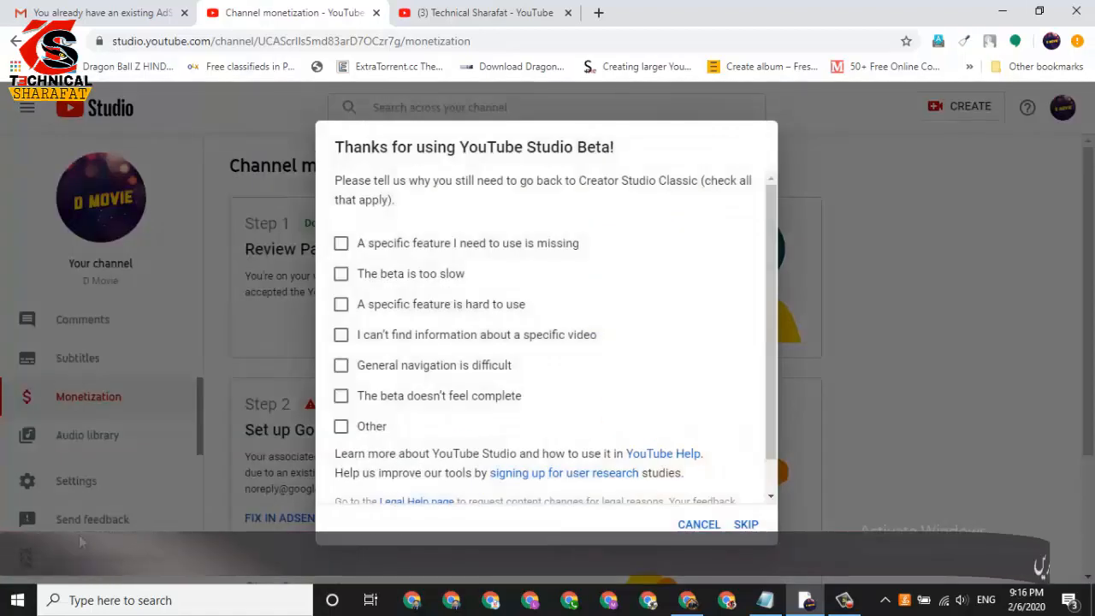
left_click(376, 284)
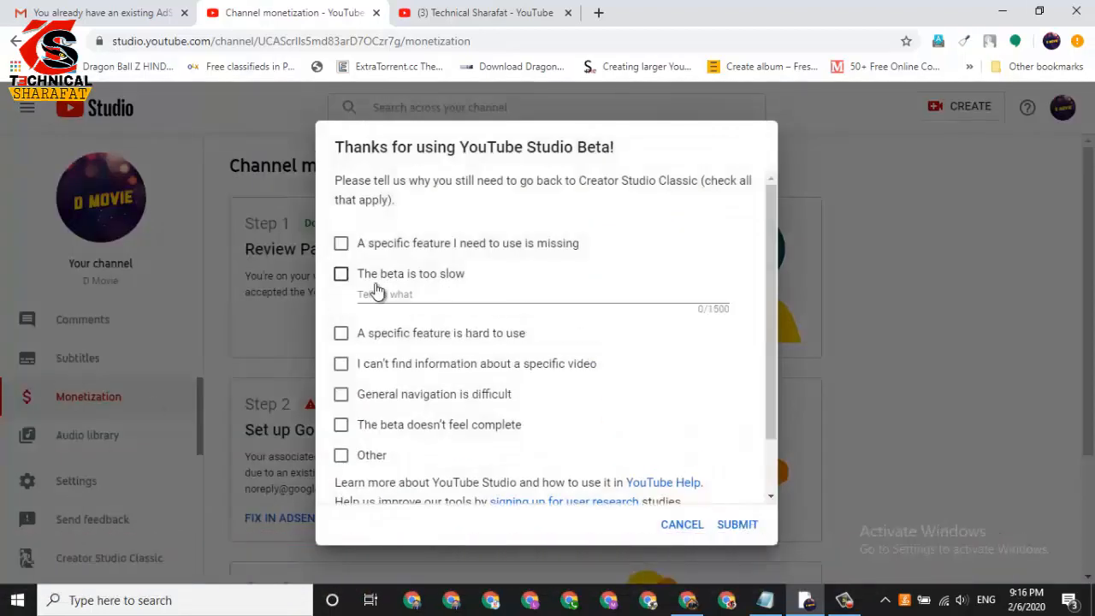
left_click(735, 524)
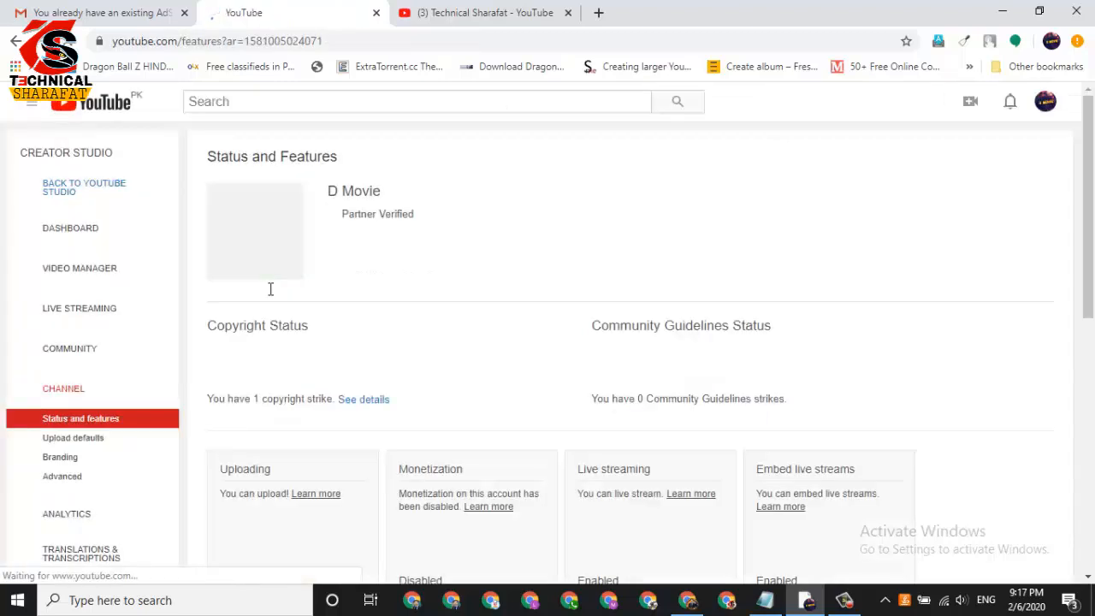
Examine the channel's Status and Features page, including the copyright status, Community Guidelines status and the Monetization card
scroll(576, 355, "down", 3)
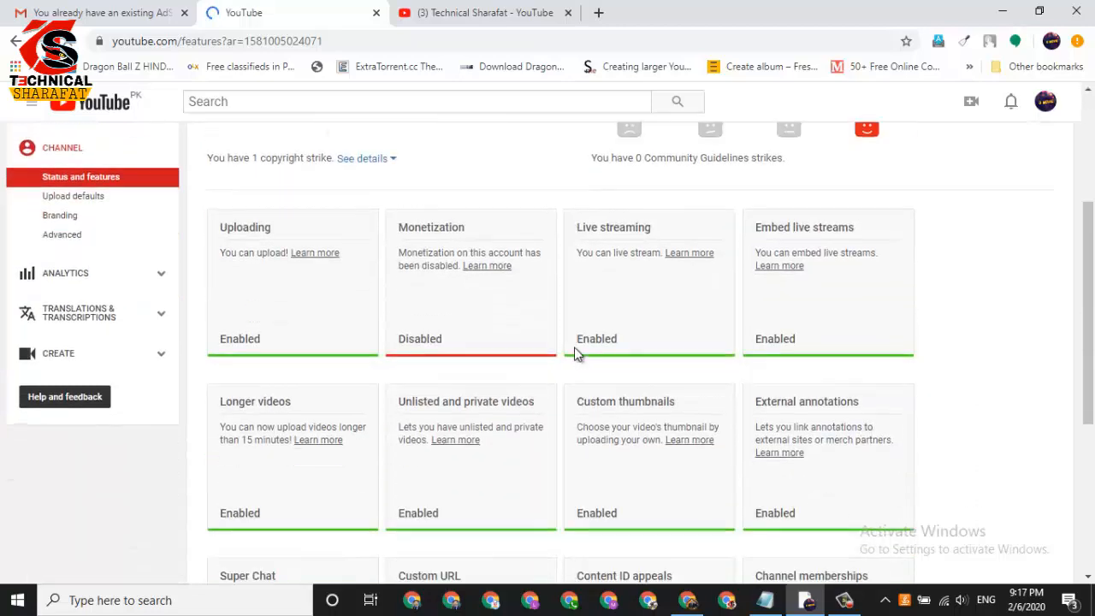
scroll(578, 355, "up", 2)
scroll(577, 354, "down", 3)
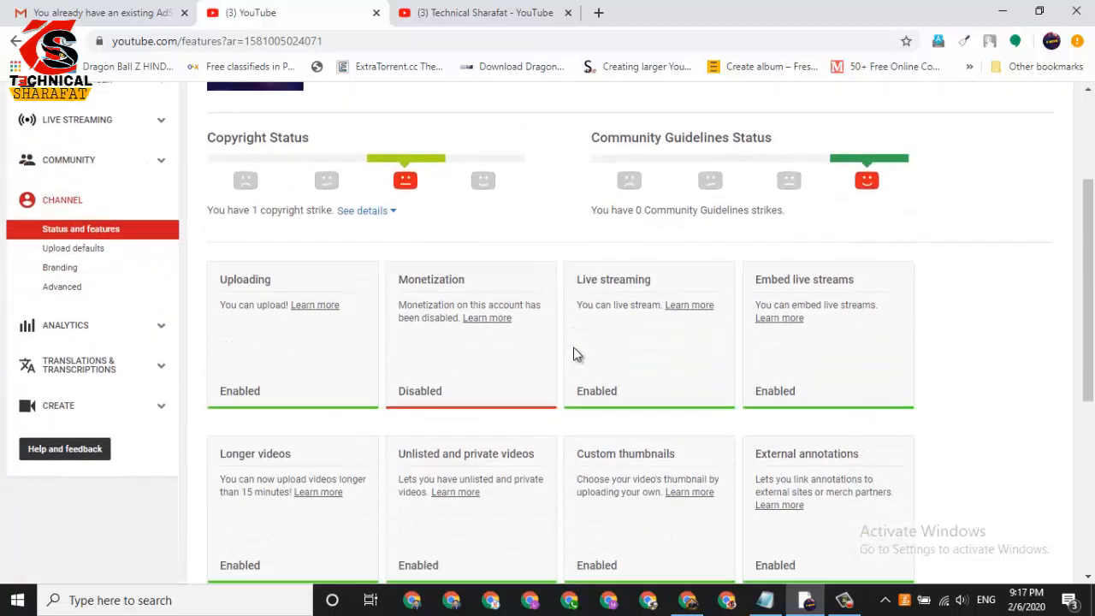
scroll(561, 334, "up", 3)
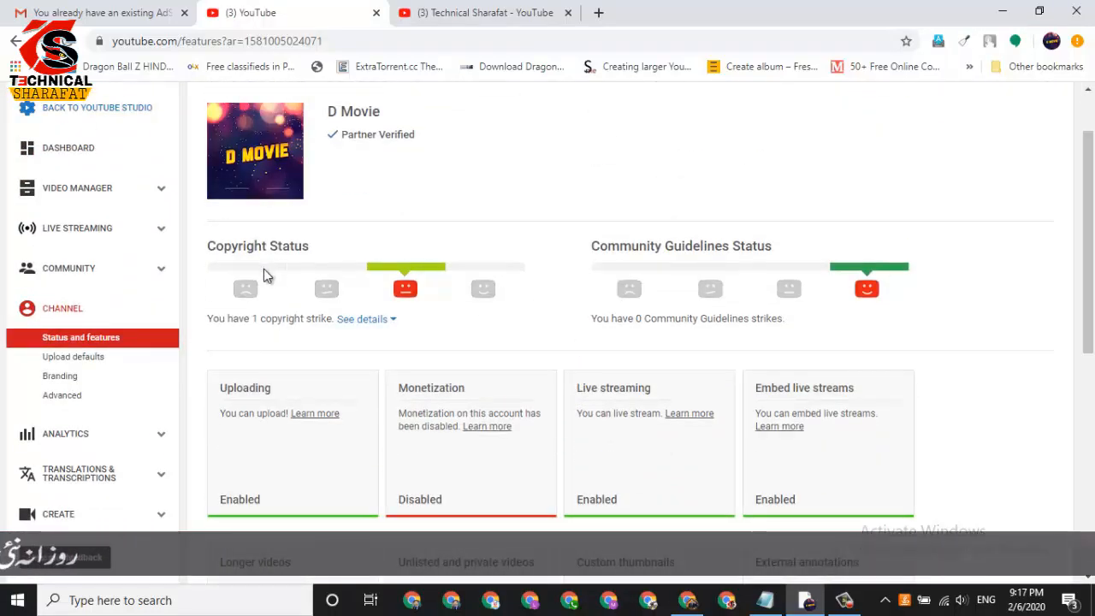
scroll(569, 316, "down", 1)
scroll(567, 312, "down", 2)
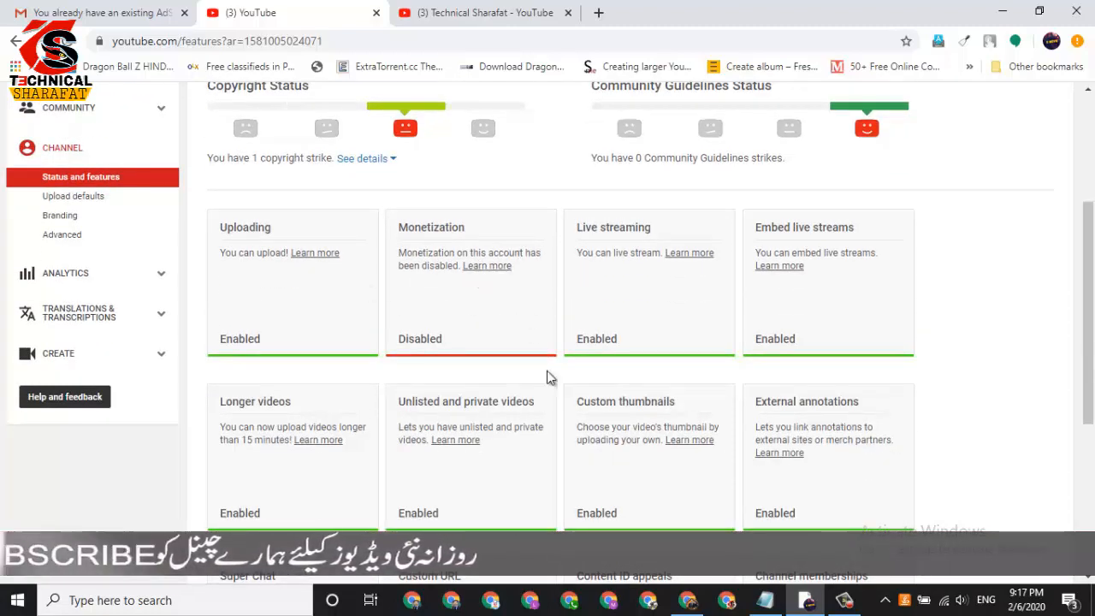
scroll(556, 394, "up", 3)
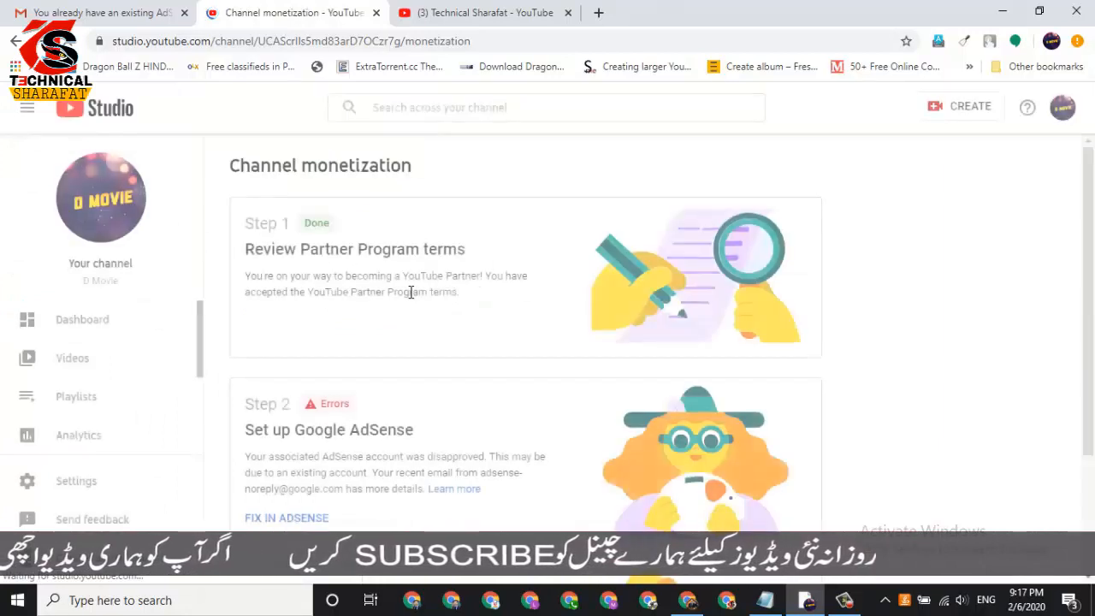
Start the AdSense fix for monetization Step 2 with "No, I don't have an existing account" and choose the second listed Google account
scroll(404, 316, "down", 2)
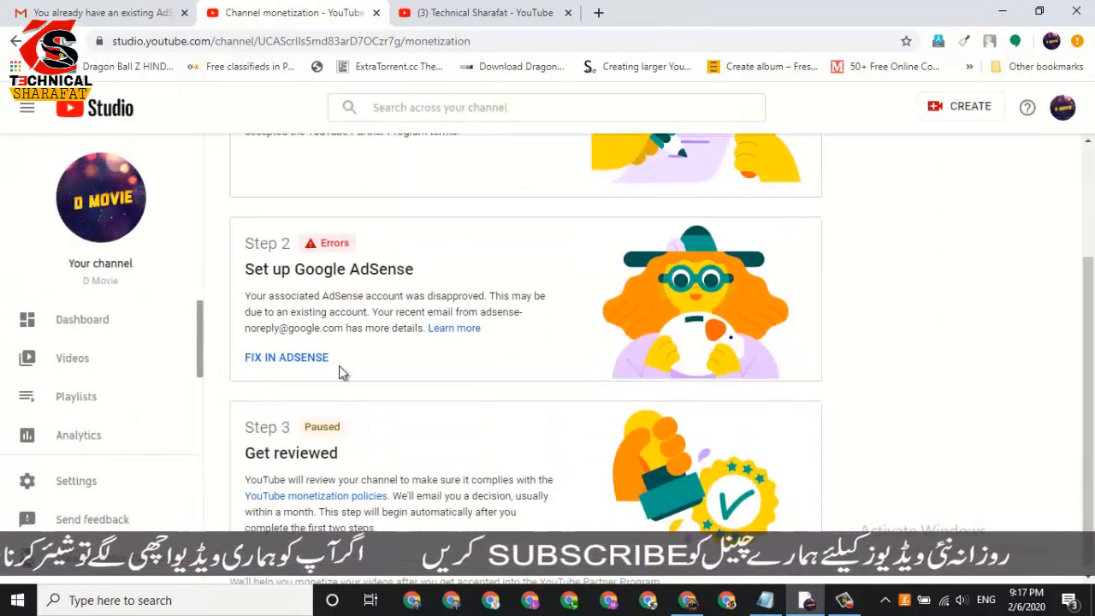
left_click(269, 363)
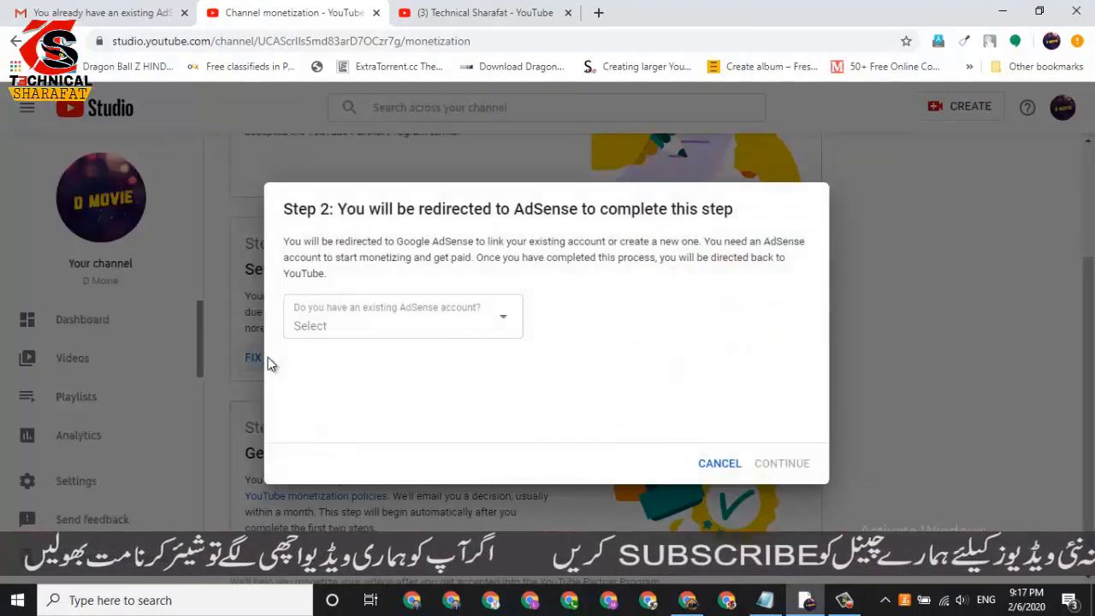
left_click(503, 322)
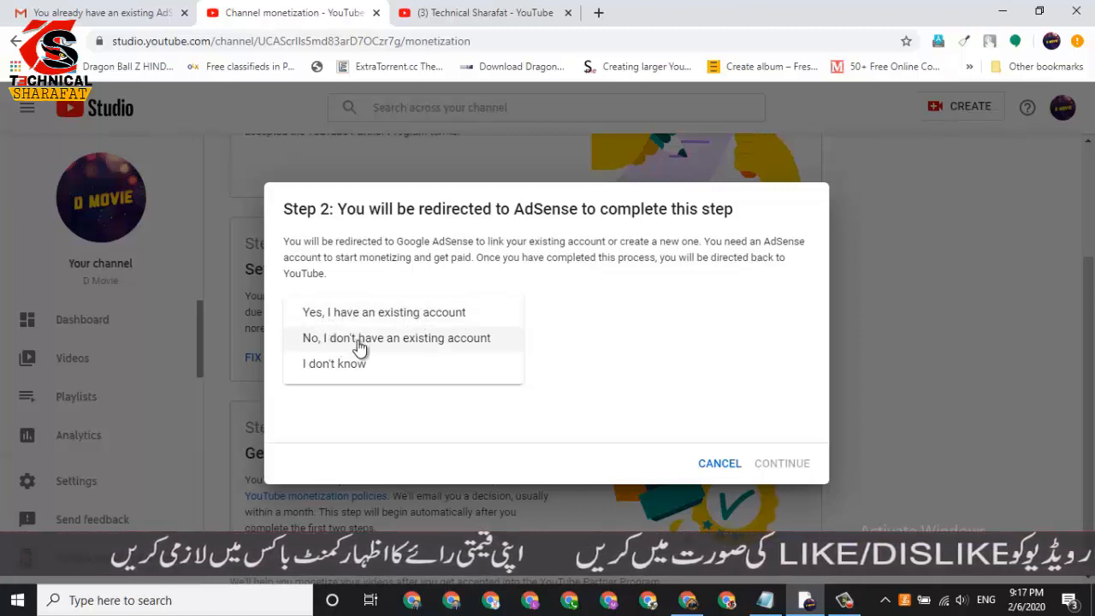
left_click(395, 343)
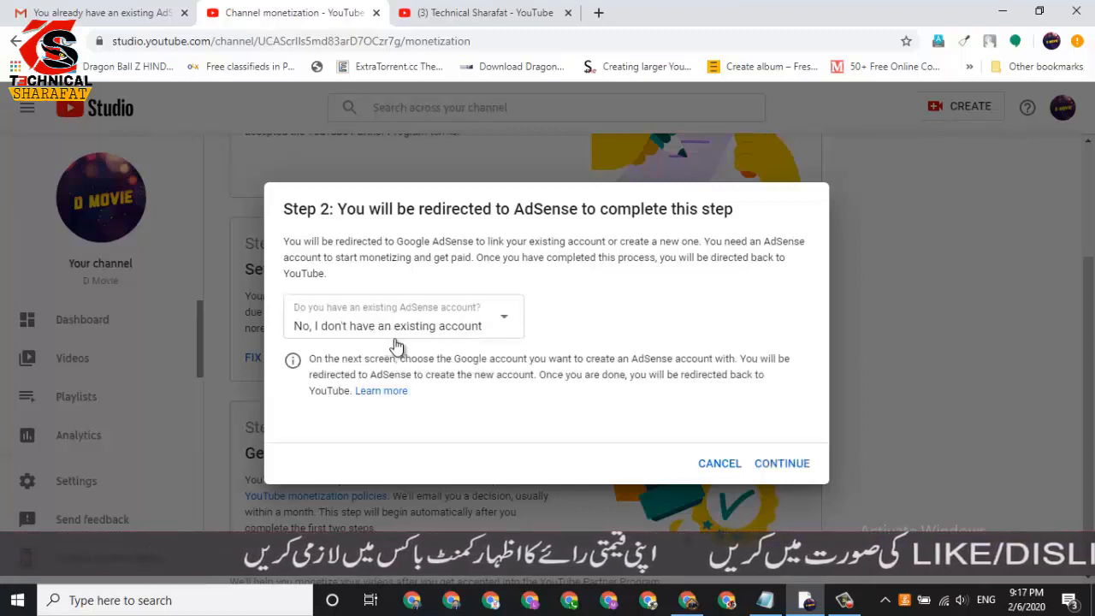
left_click(780, 465)
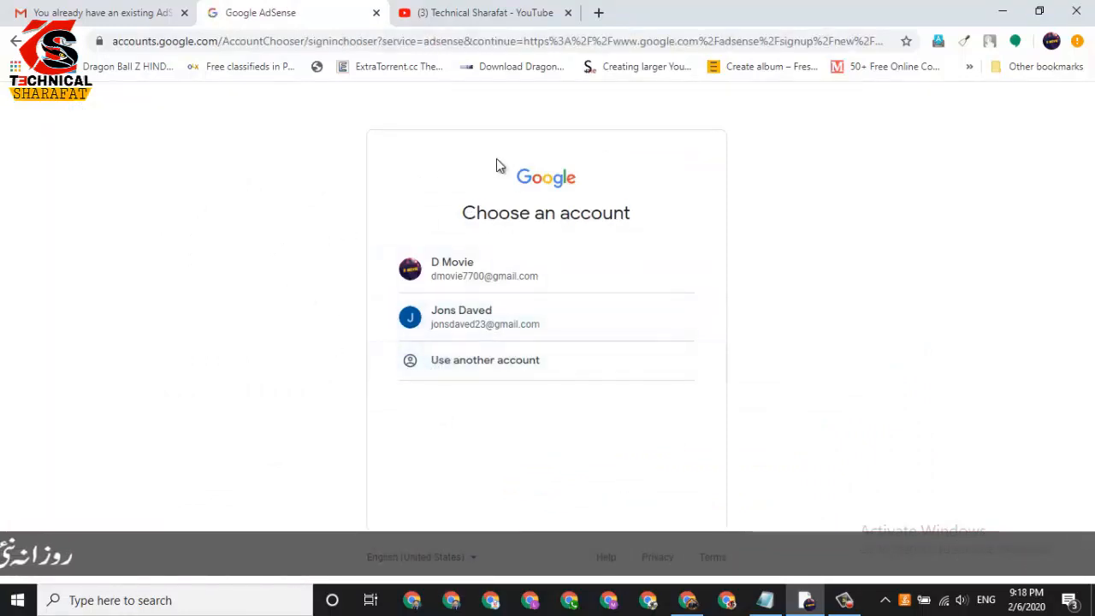
left_click(473, 324)
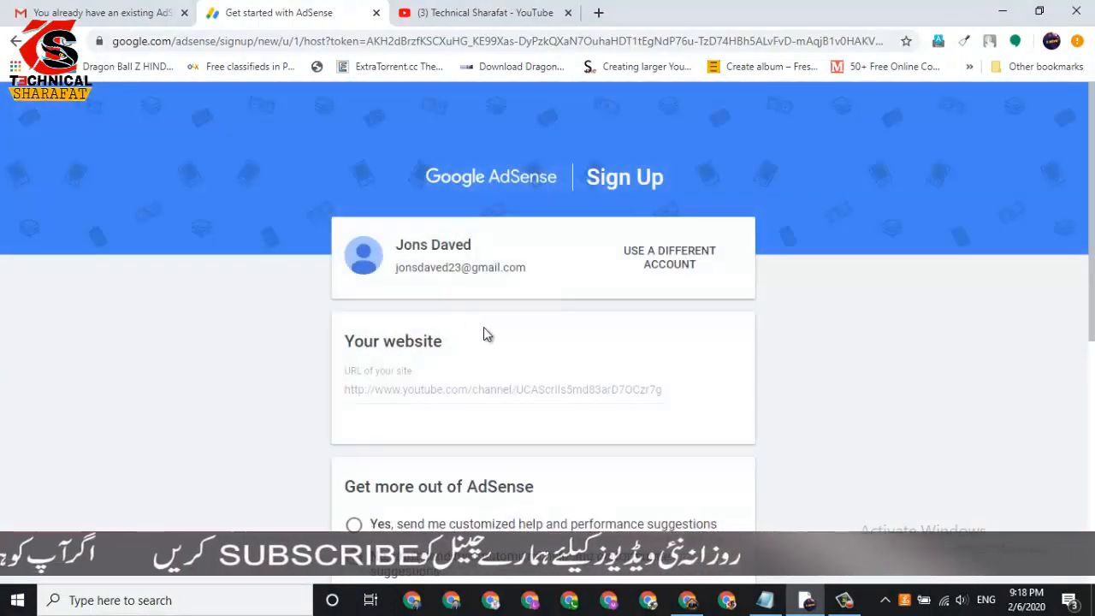
Set the country or territory to Pakistan in the AdSense sign-up form
scroll(484, 332, "down", 2)
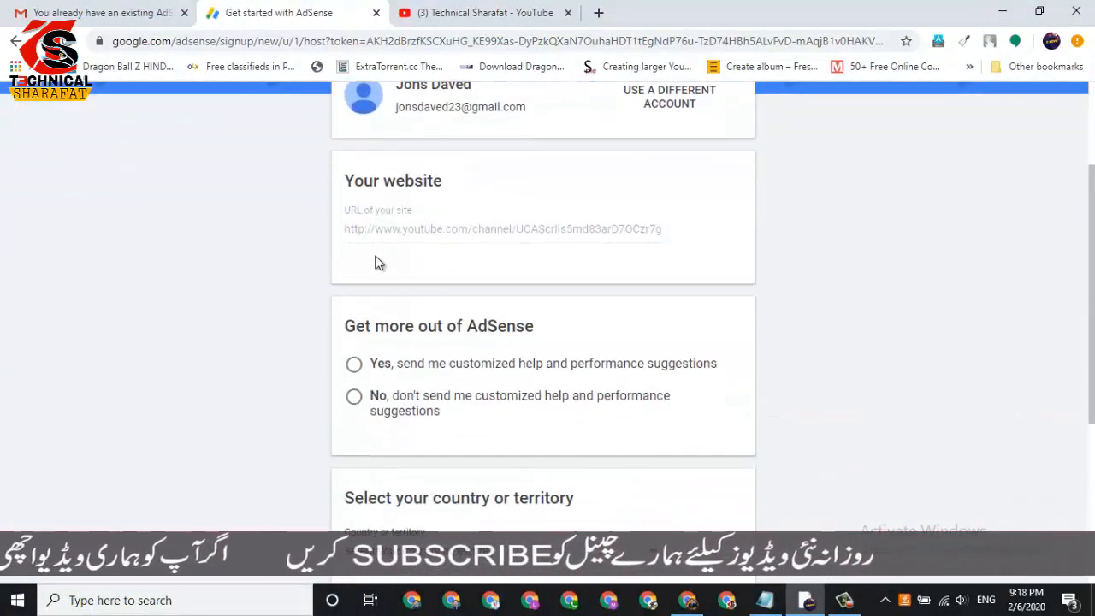
scroll(565, 291, "down", 2)
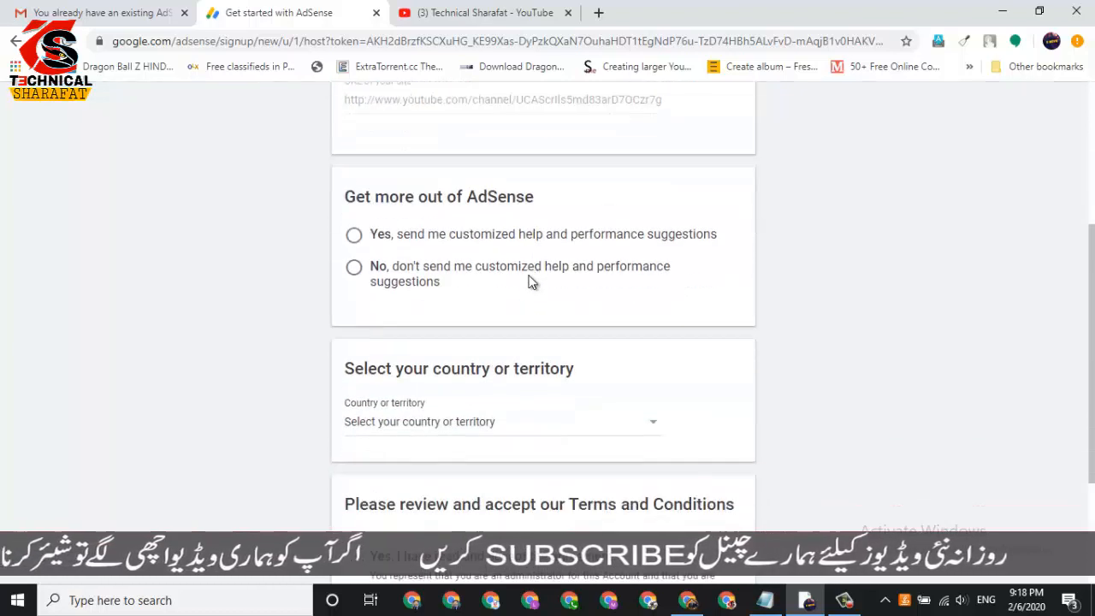
scroll(493, 307, "down", 2)
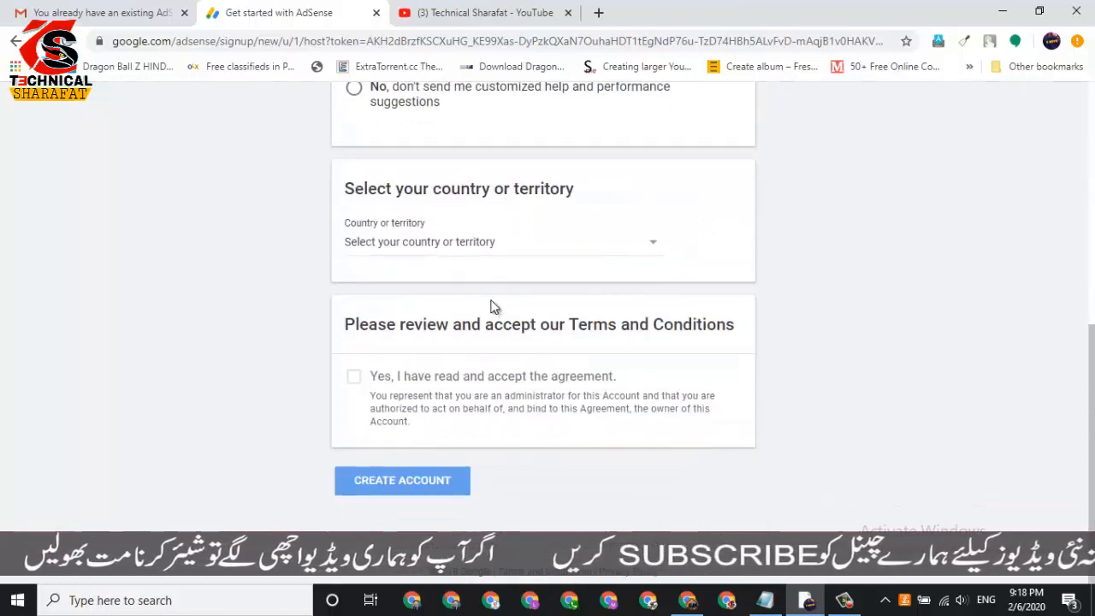
left_click(501, 255)
scroll(445, 352, "down", 4)
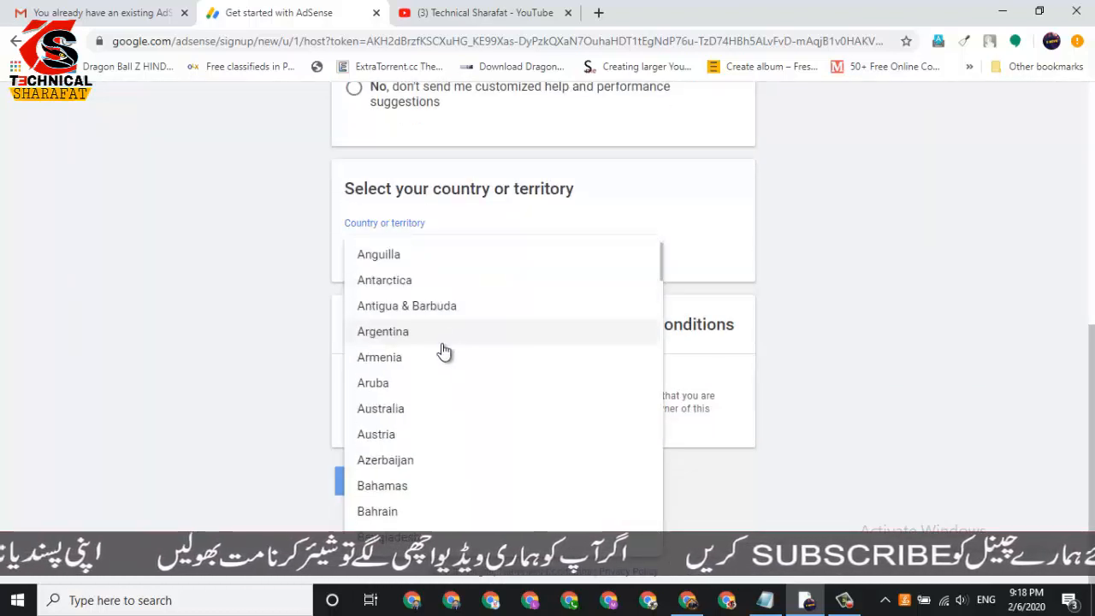
scroll(420, 402, "down", 4)
scroll(428, 337, "down", 4)
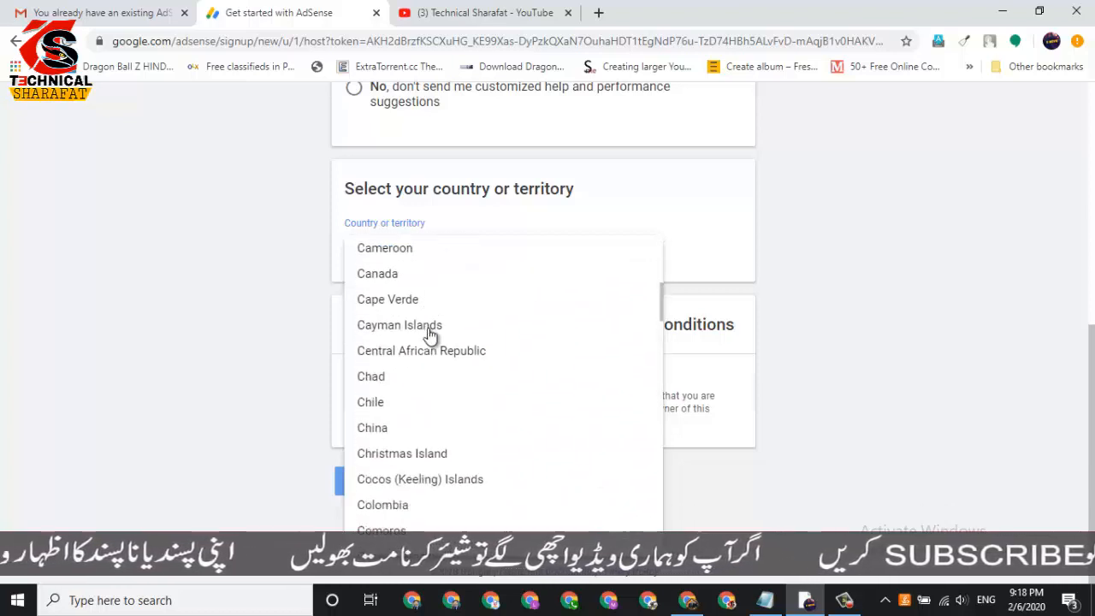
scroll(425, 333, "down", 10)
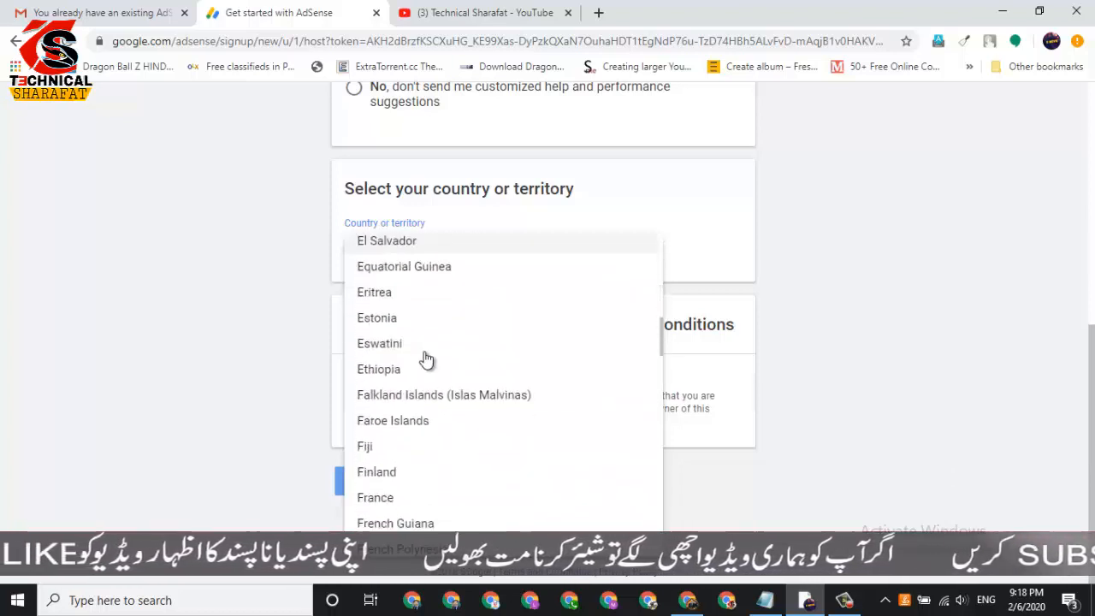
scroll(431, 317, "down", 3)
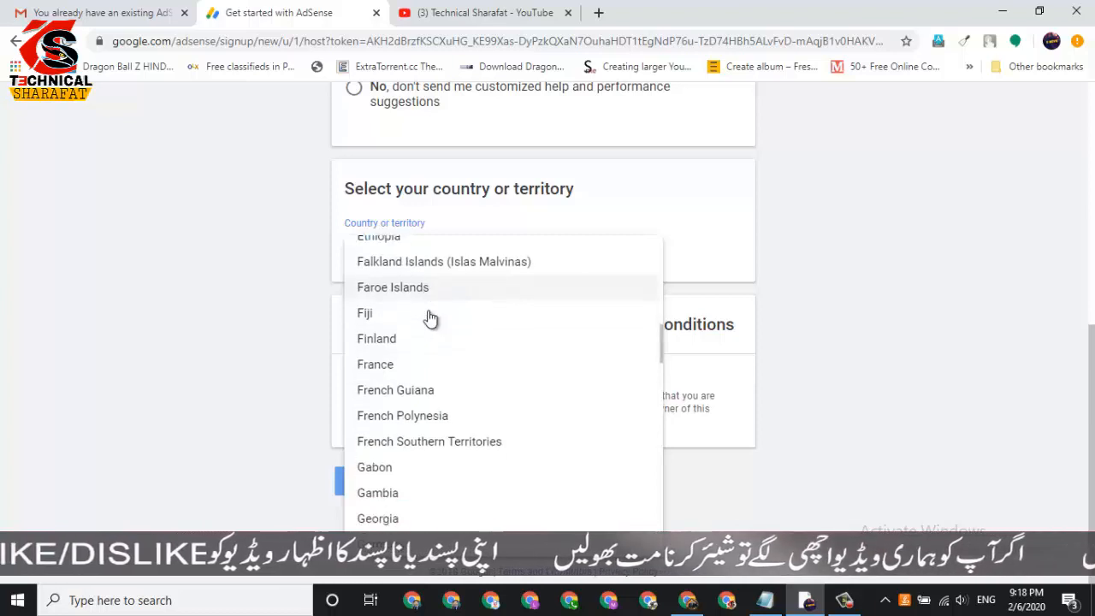
scroll(433, 398, "down", 10)
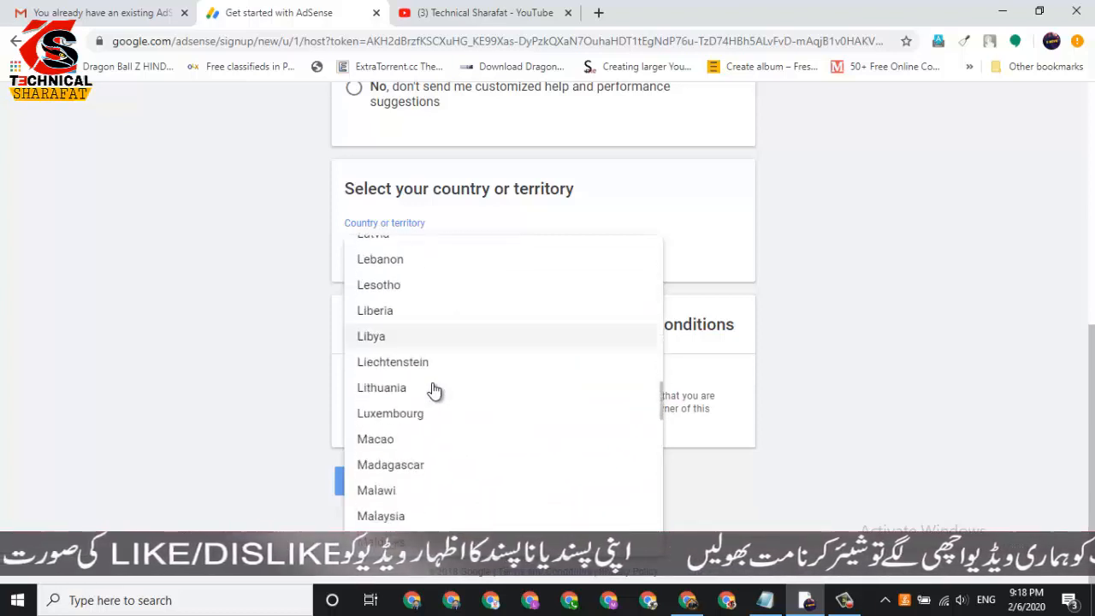
scroll(434, 390, "down", 10)
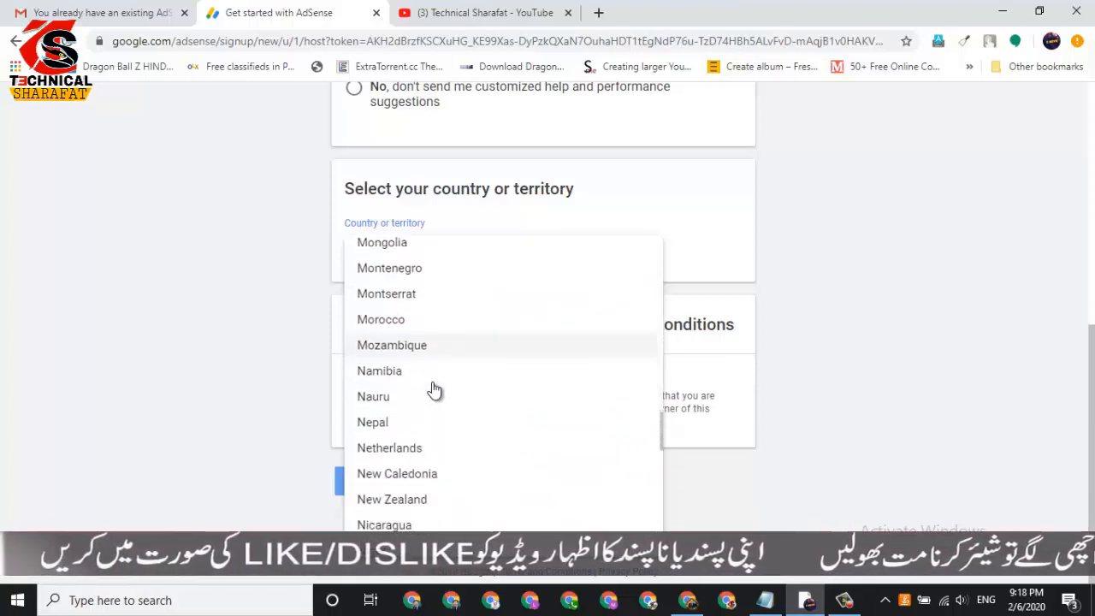
scroll(433, 391, "down", 3)
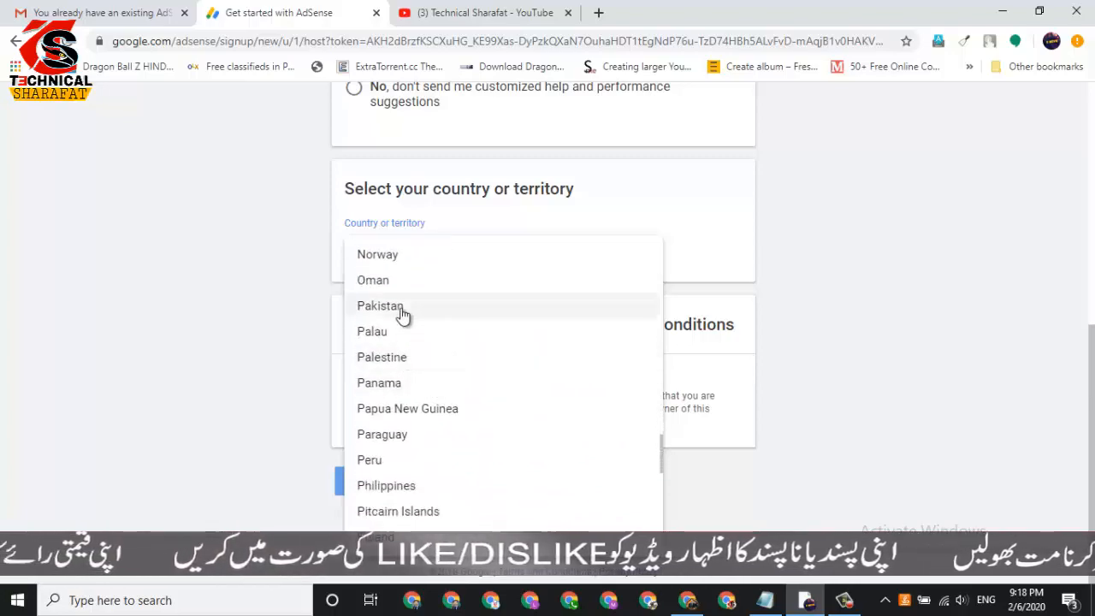
left_click(400, 308)
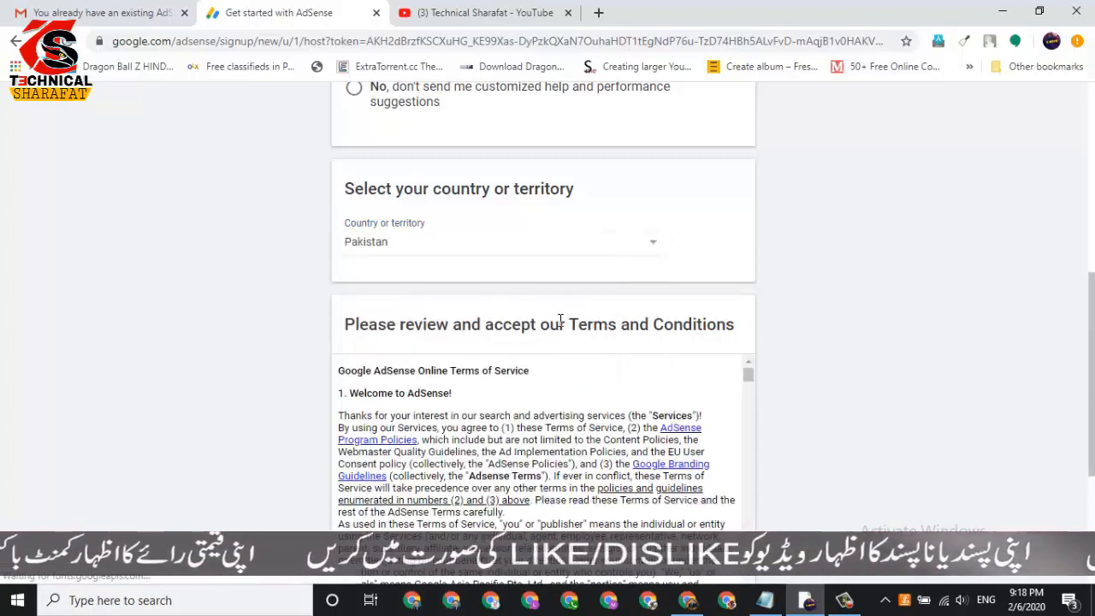
Accept the AdSense Terms of Service agreement and create the account
scroll(571, 322, "down", 15)
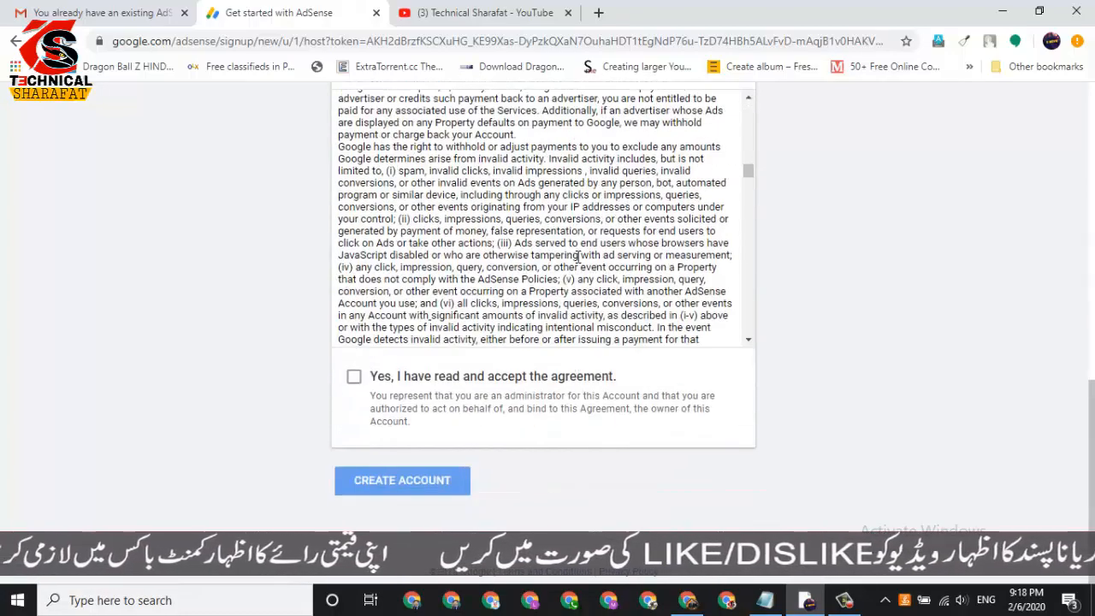
left_click(354, 376)
scroll(368, 338, "down", 3)
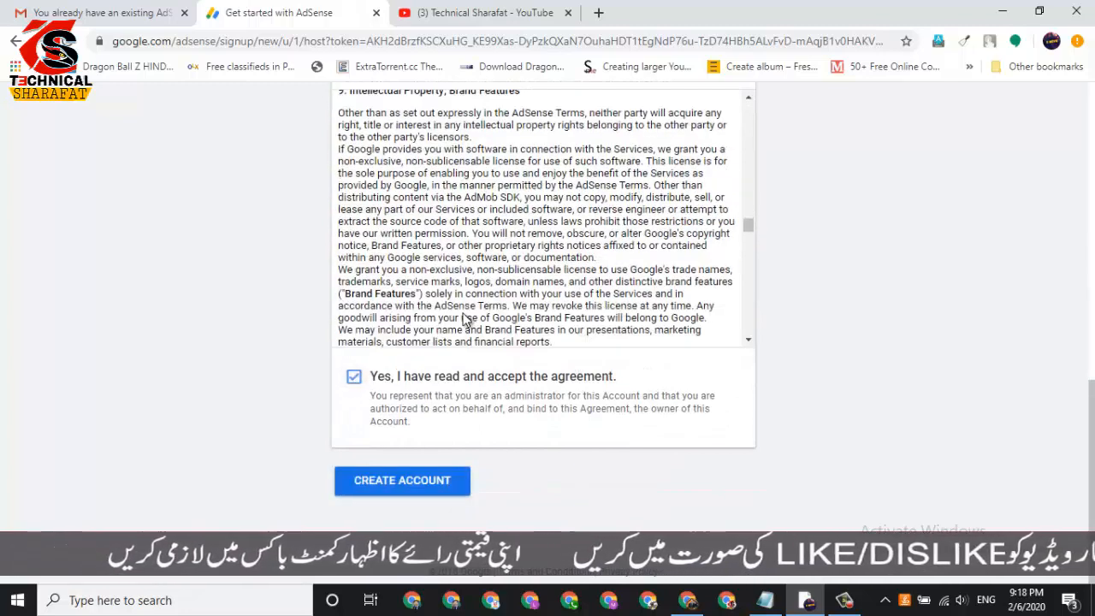
left_click(419, 482)
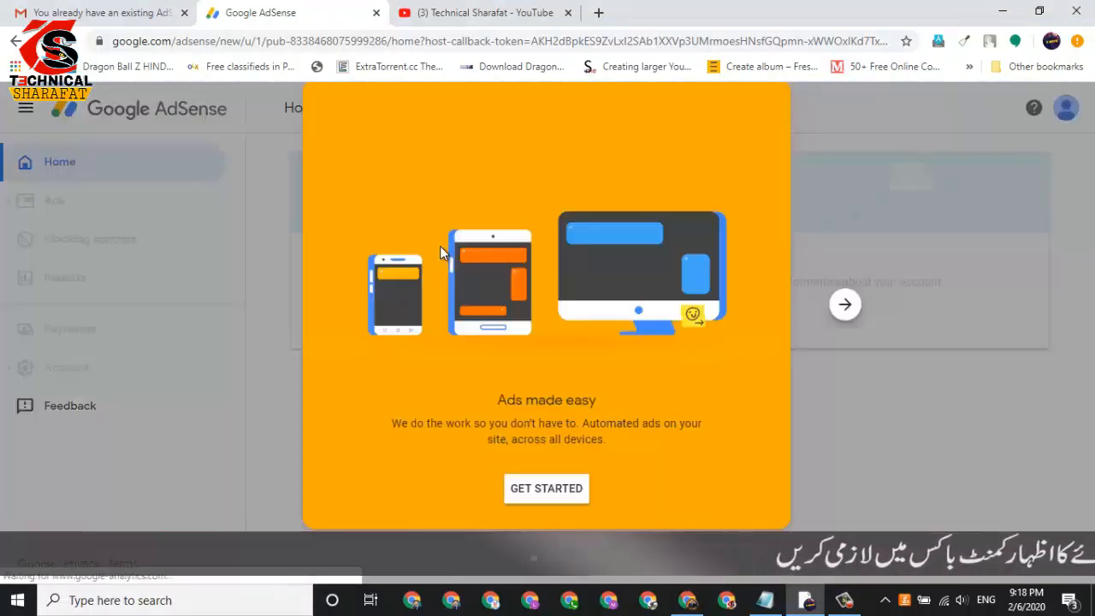
Get past the AdSense introduction and paste the copied postal address into Address line 1 of the payment address details
left_click(553, 488)
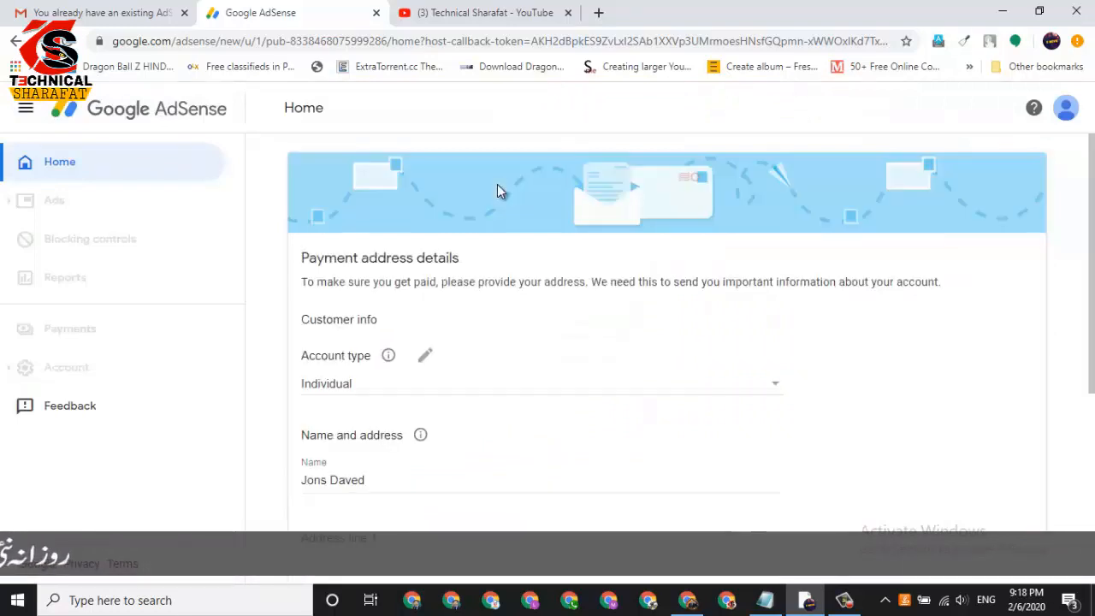
scroll(599, 273, "down", 2)
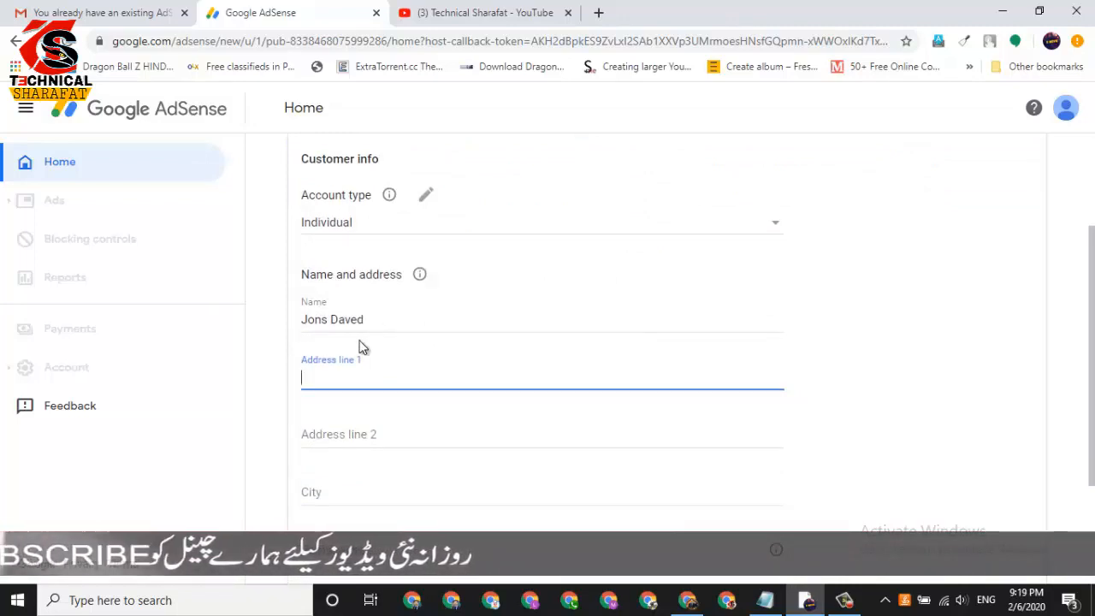
right_click(364, 379)
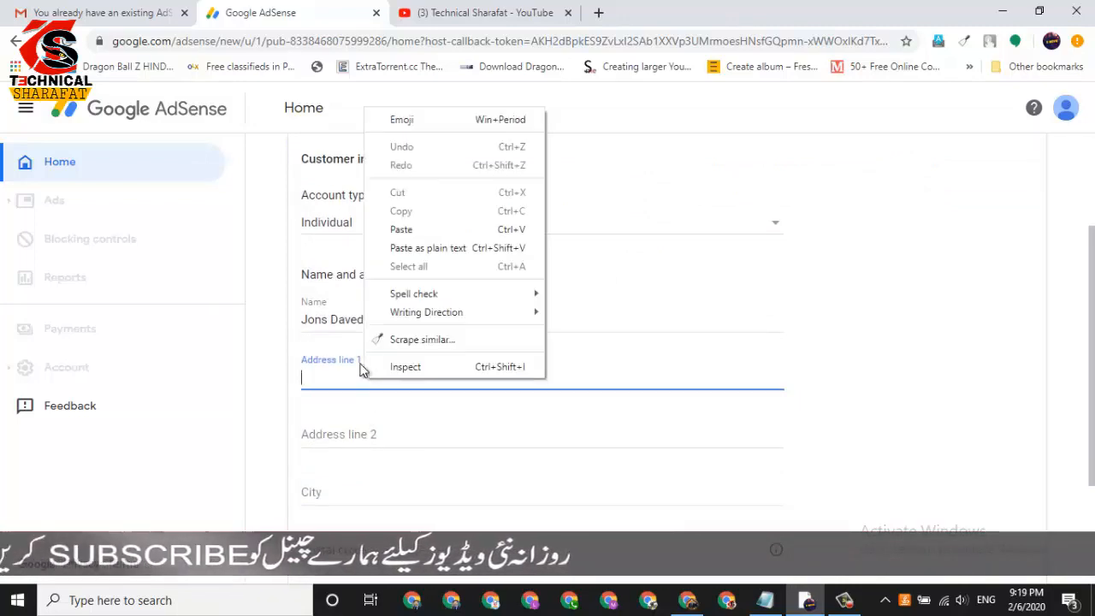
left_click(406, 230)
left_click(525, 412)
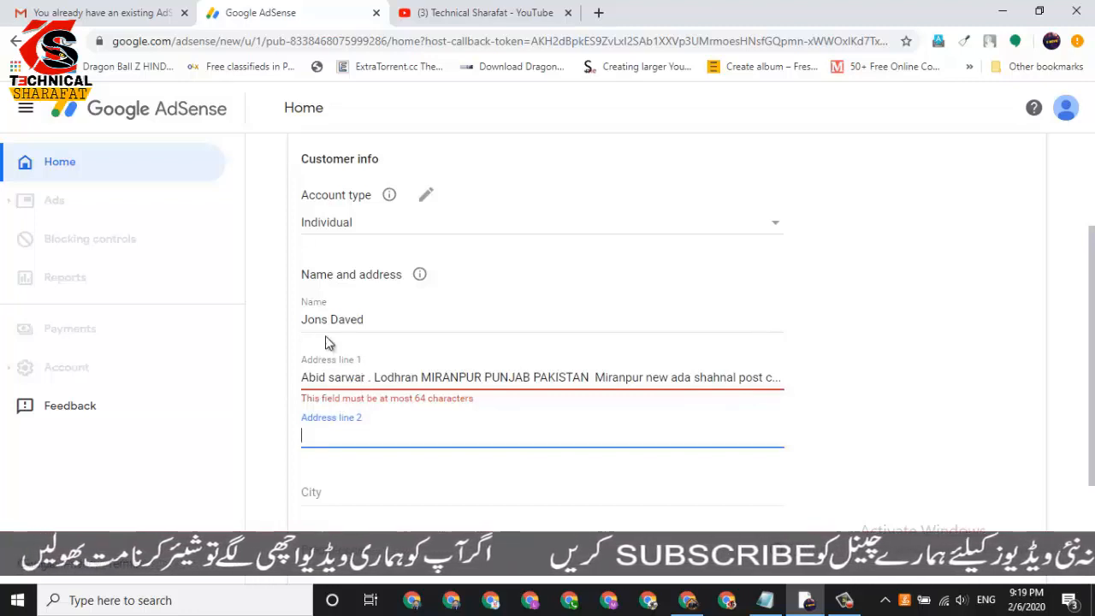
Delete the person's name and the leading space from the start of Address line 1
scroll(304, 341, "down", 1)
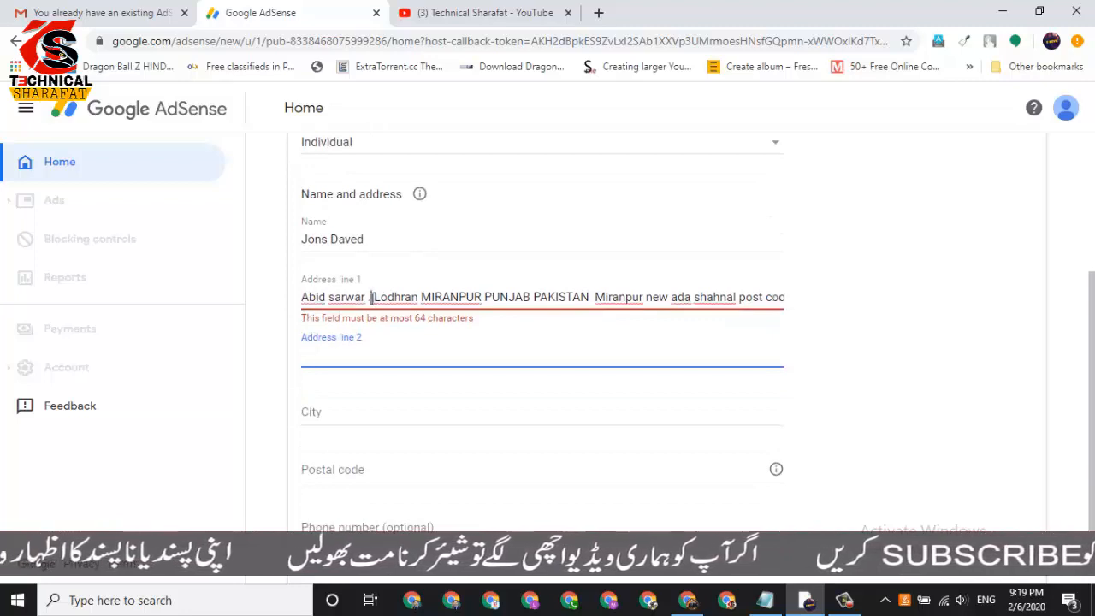
left_click_drag(374, 298, 296, 304)
key("BackSpace")
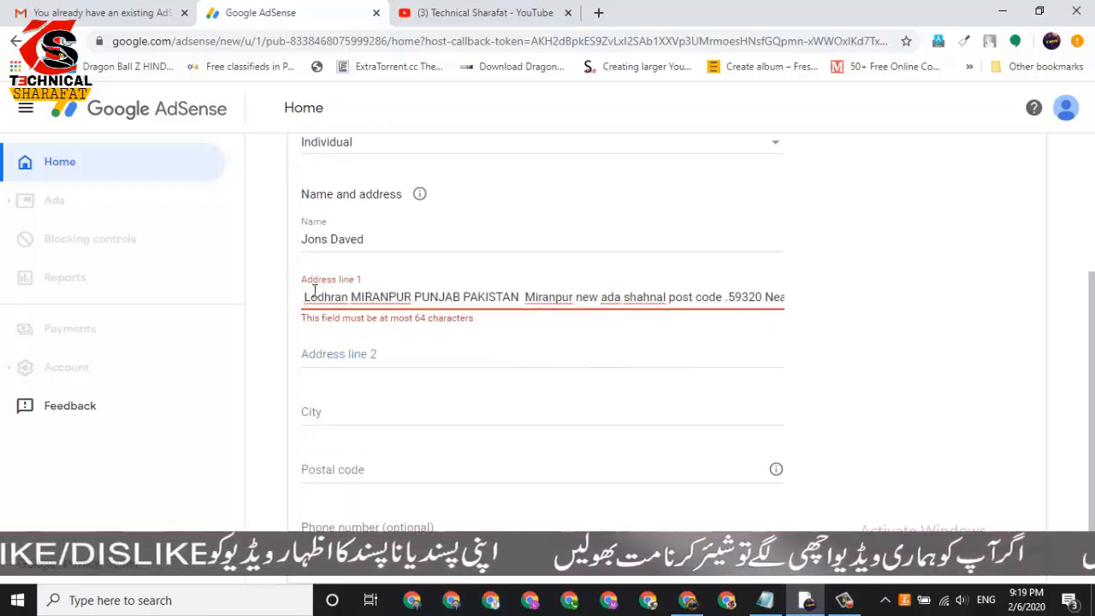
key("Delete")
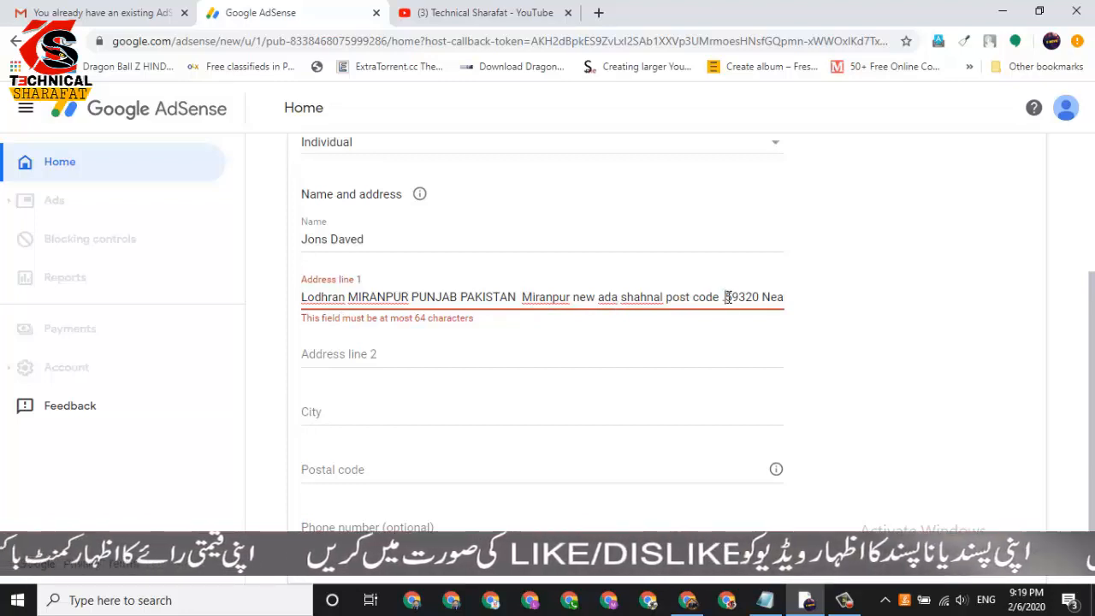
Copy the postal code from Address line 1 into the Postal code field, and delete it with the preceding word "code" from the address line
left_click_drag(726, 297, 758, 297)
right_click(742, 298)
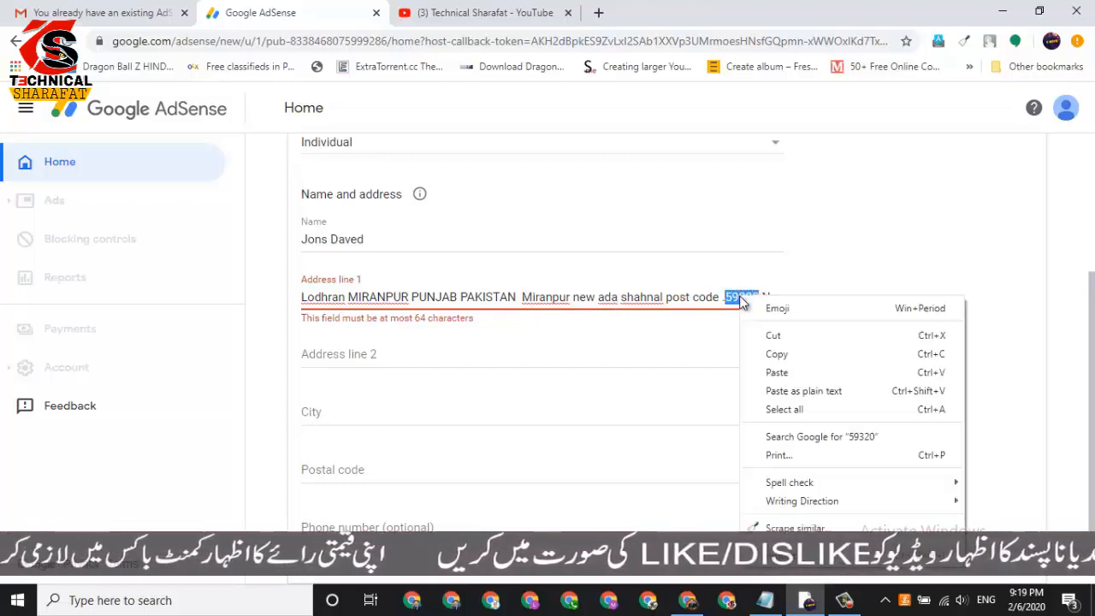
left_click(757, 350)
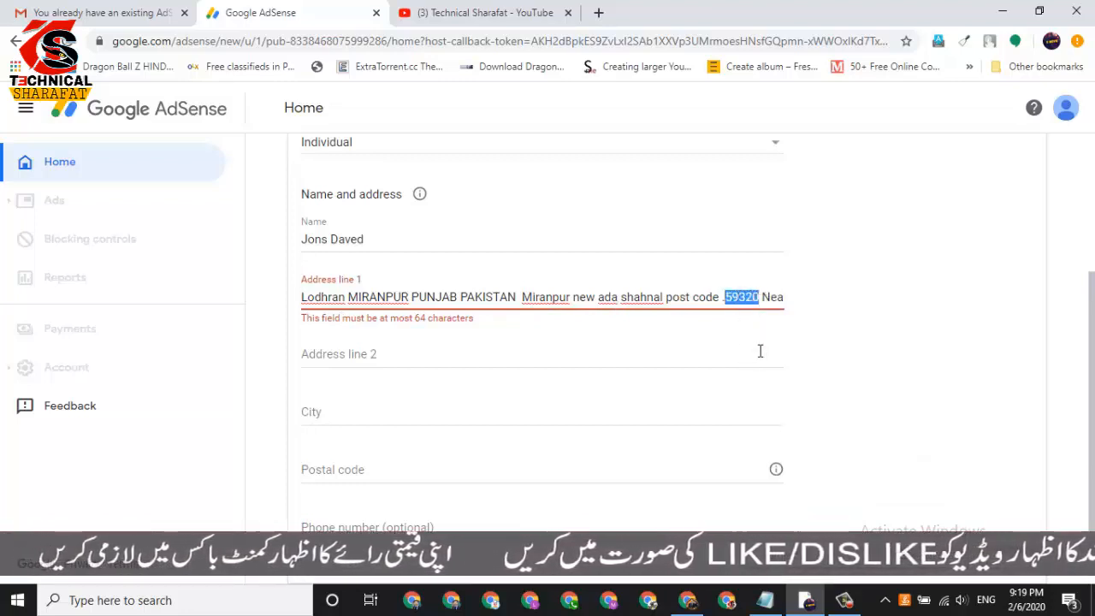
left_click(325, 471)
right_click(326, 470)
left_click(363, 320)
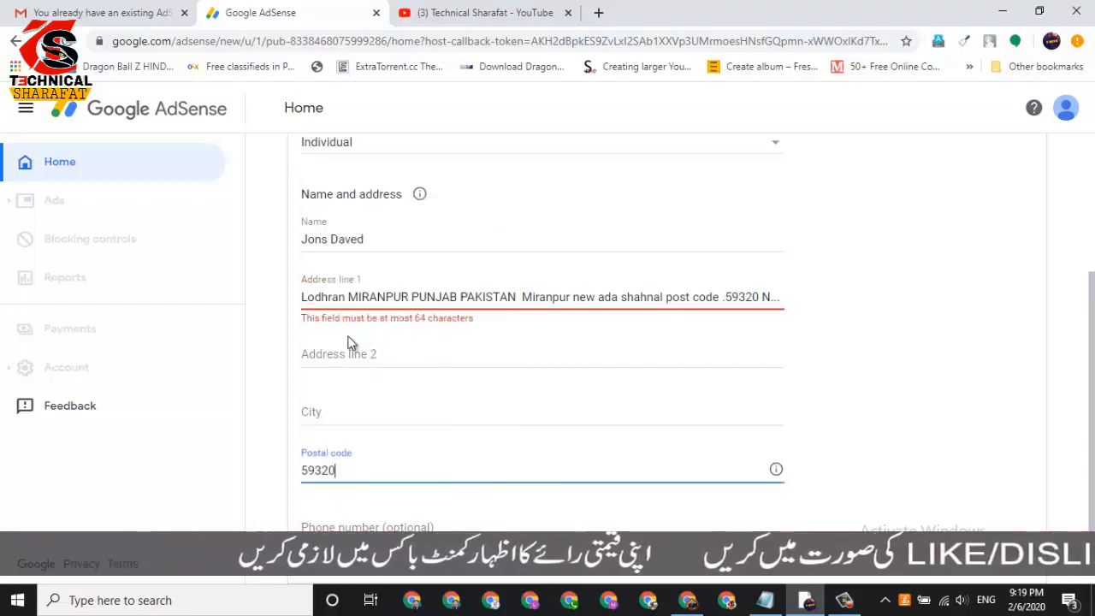
left_click(761, 297)
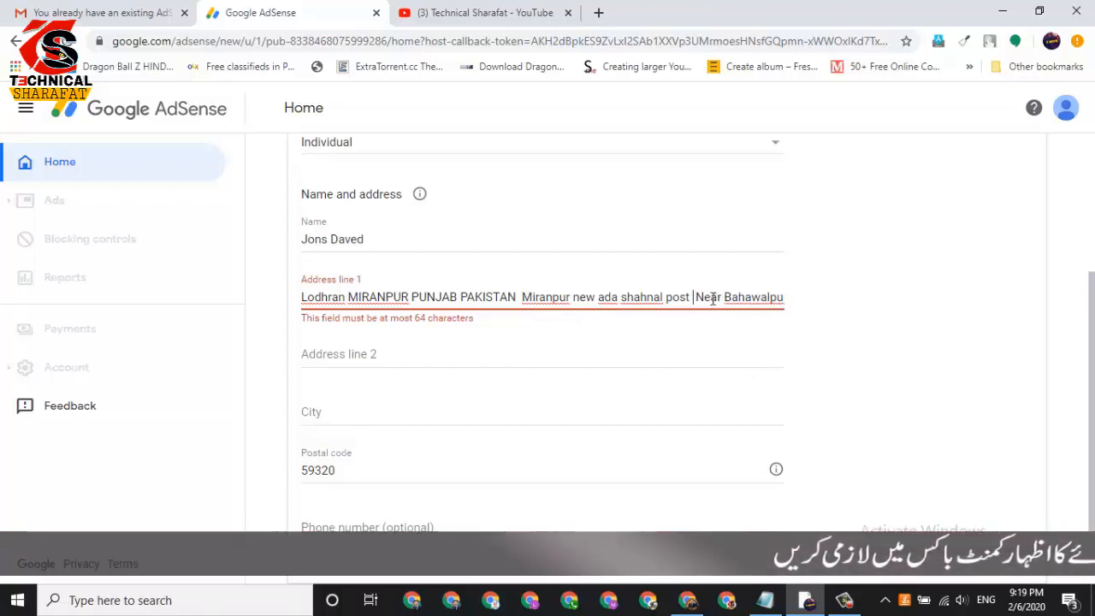
Move the city name from the end of Address line 1 into the City field
left_click(744, 297)
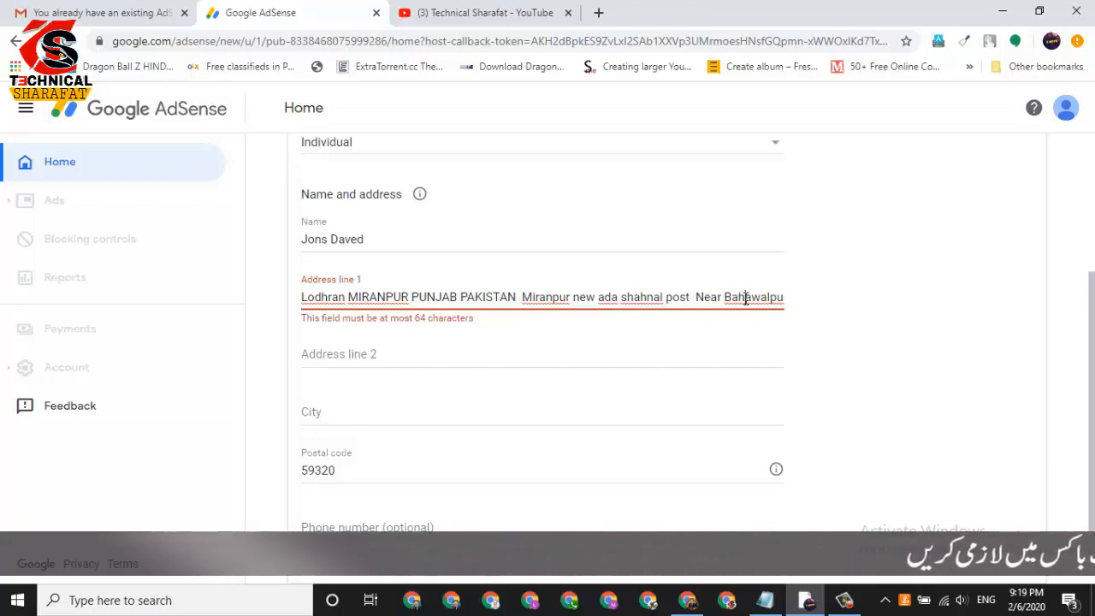
key("Right")
key("Right")
key("End")
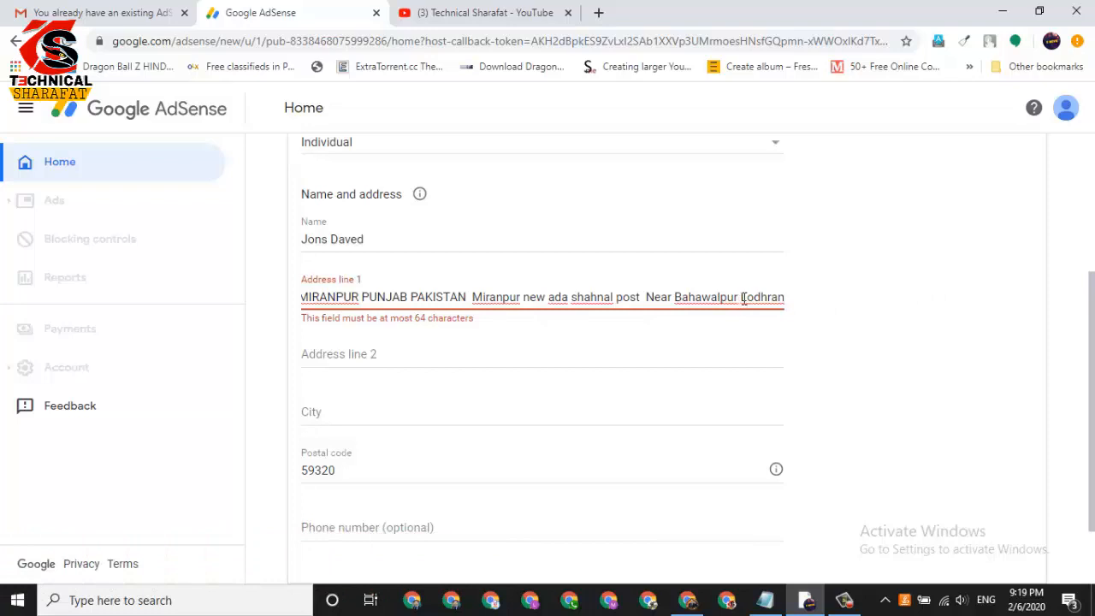
left_click_drag(768, 299, 781, 299)
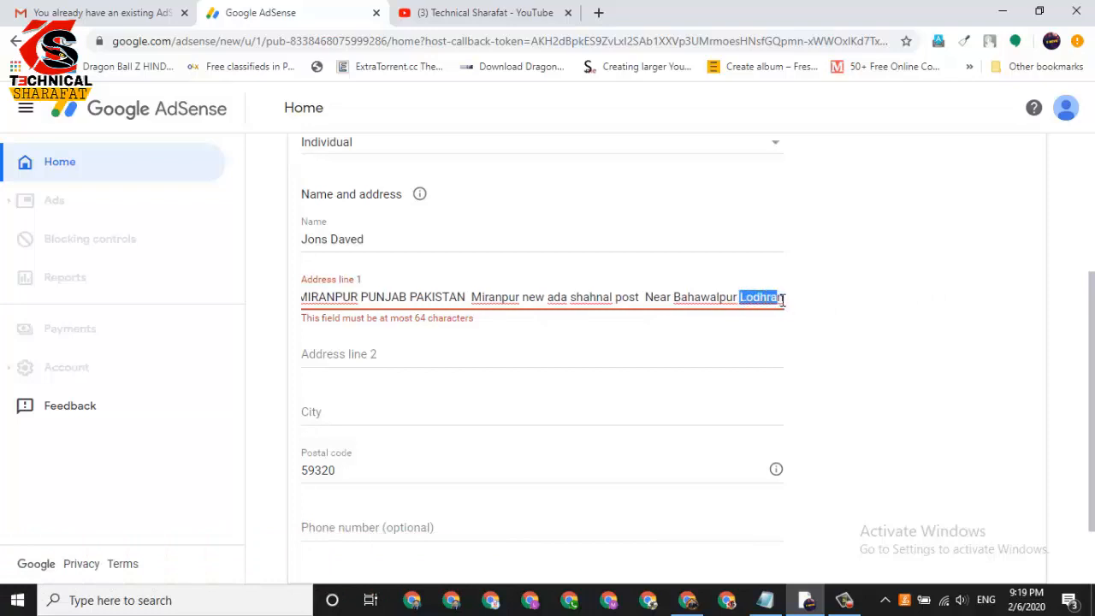
right_click(771, 298)
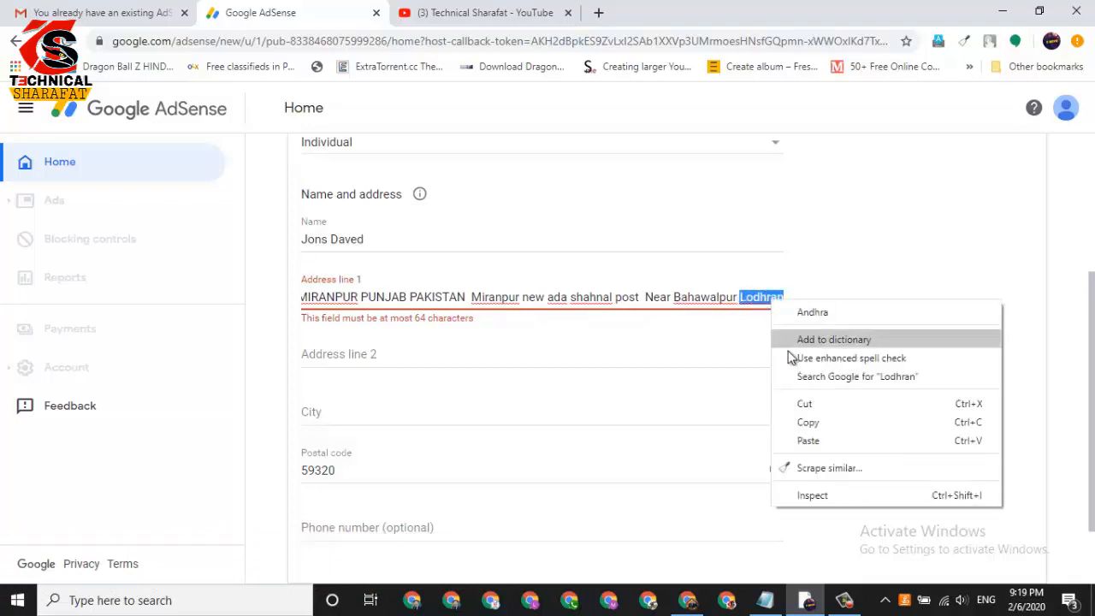
left_click(785, 404)
left_click(323, 406)
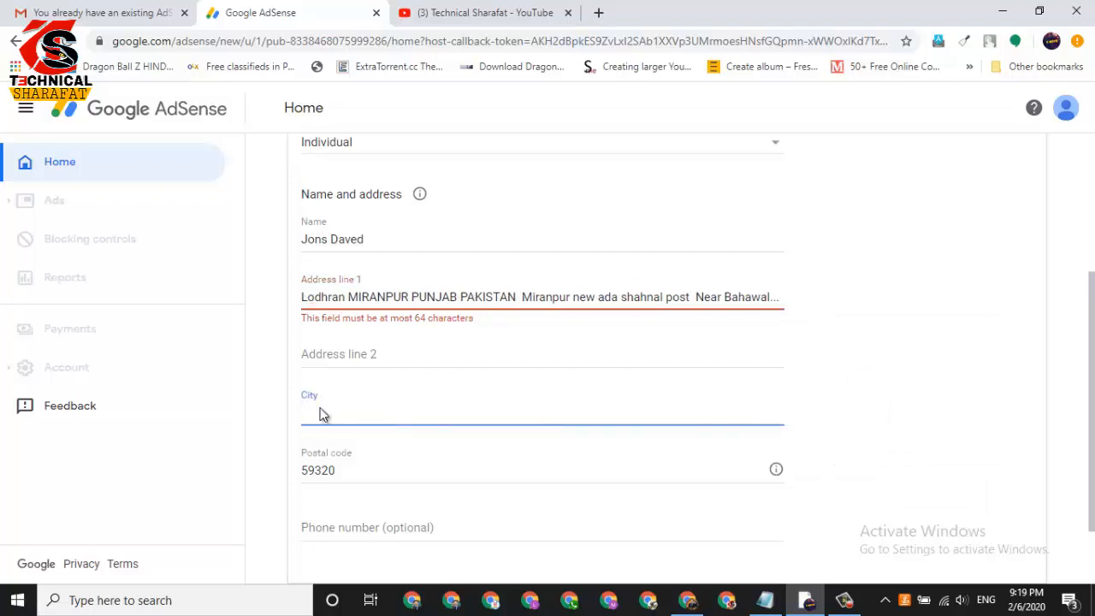
right_click(321, 406)
left_click(337, 260)
Shorten Address line 1 by moving its second half, from the word "new" onward, into Address line 2
scroll(361, 371, "down", 1)
left_click(354, 274)
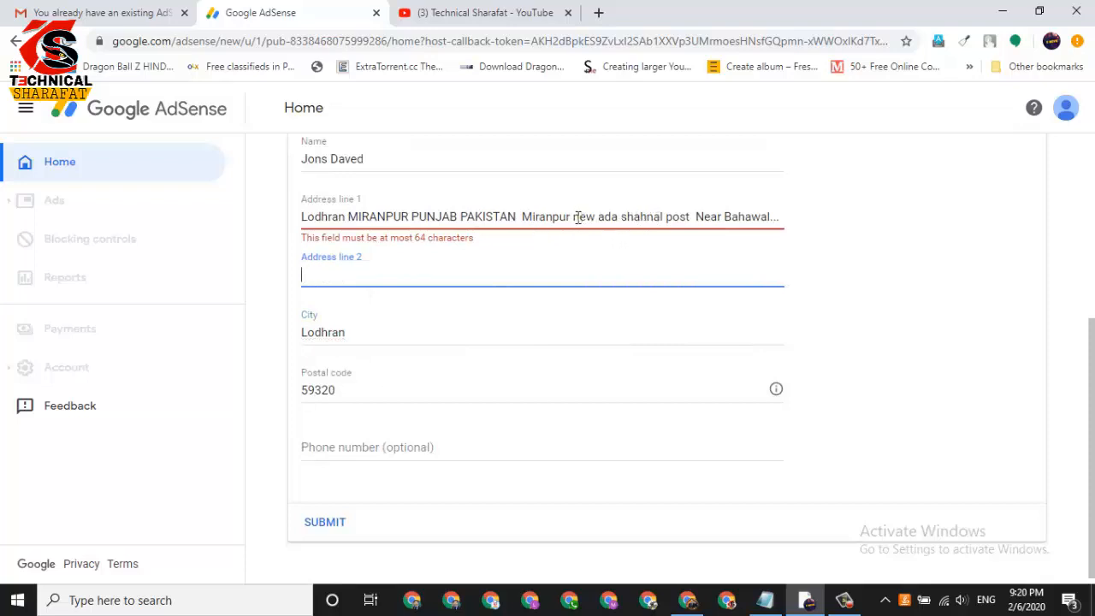
left_click_drag(573, 216, 782, 234)
right_click(682, 221)
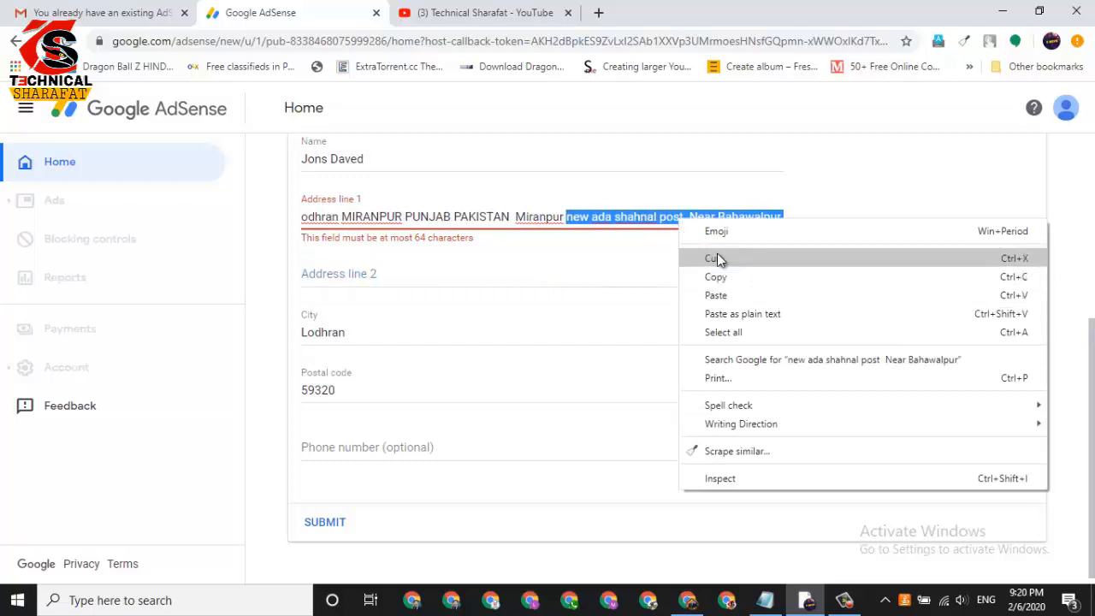
left_click(713, 258)
right_click(340, 275)
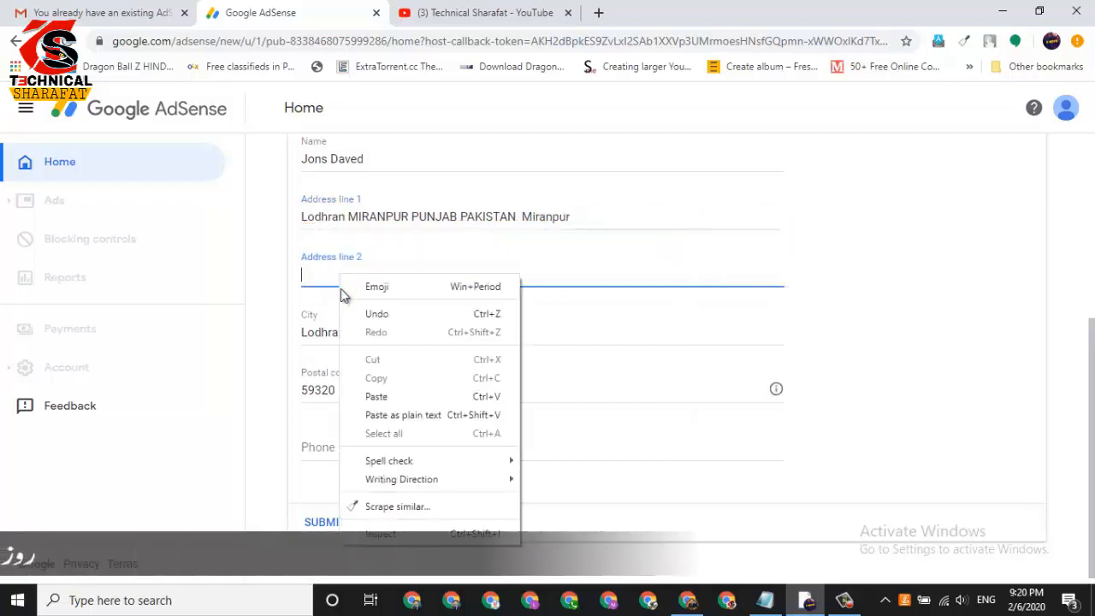
left_click(376, 396)
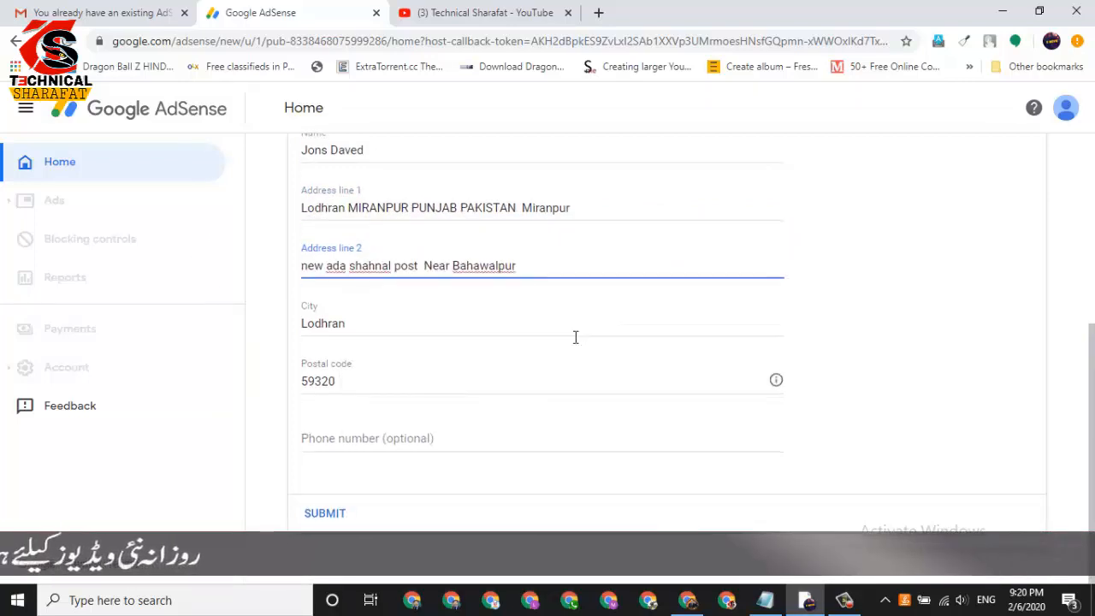
Check the completed payment address details and submit them without a phone number
scroll(488, 362, "up", 2)
scroll(462, 289, "down", 2)
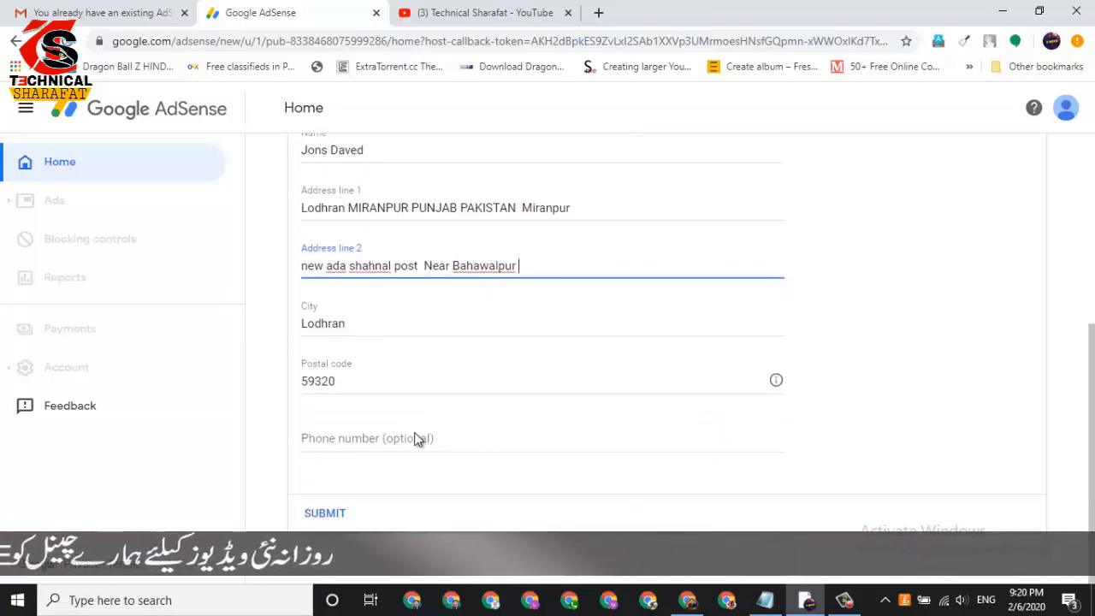
left_click(332, 517)
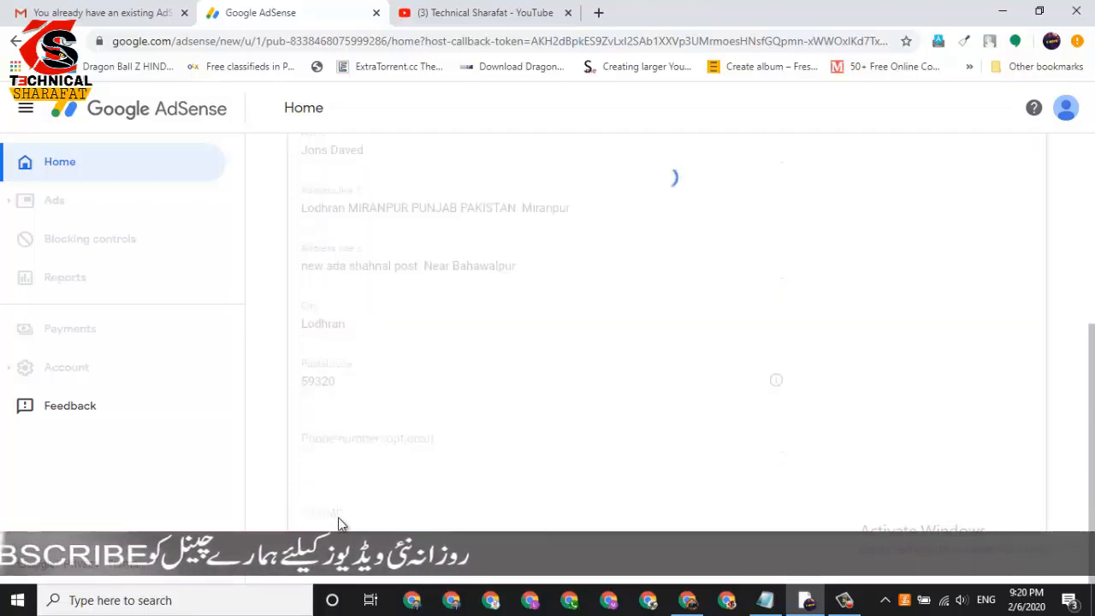